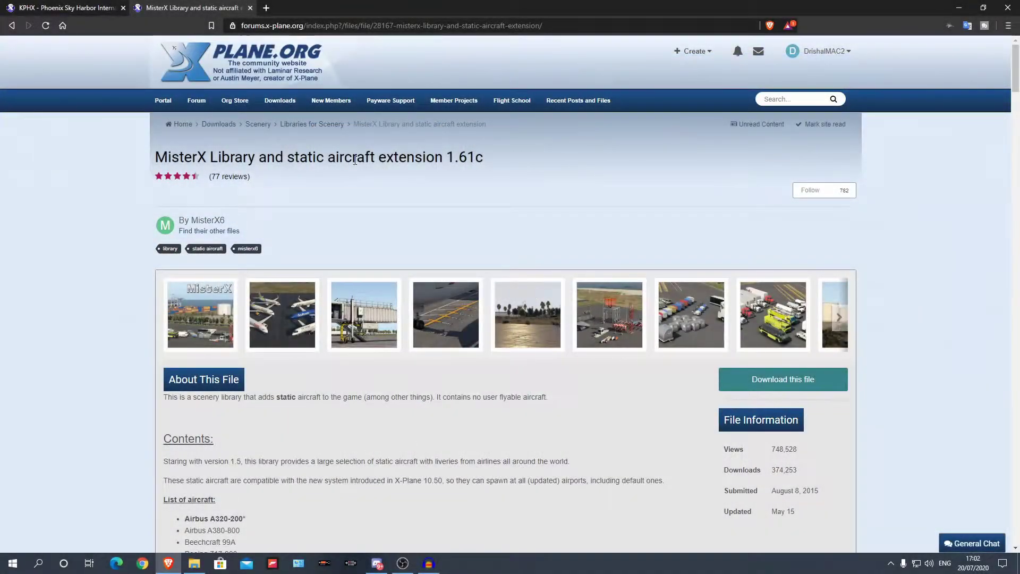
# - Look over the MisterX Library 1.61c page, then go back to the KPHX Phoenix Sky Harbor file page
pyautogui.scroll(-3, 239, 151)
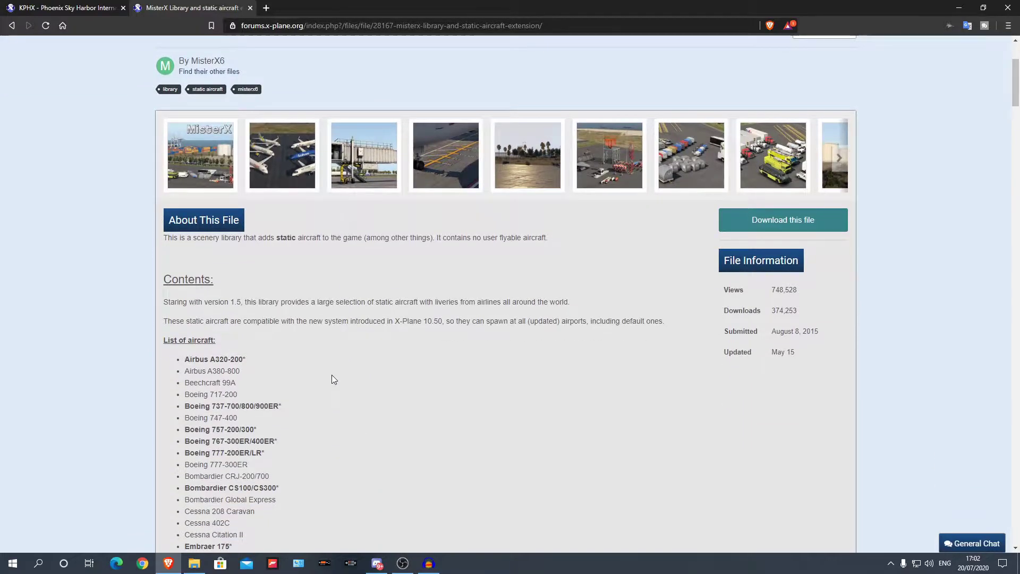
pyautogui.scroll(2, 377, 204)
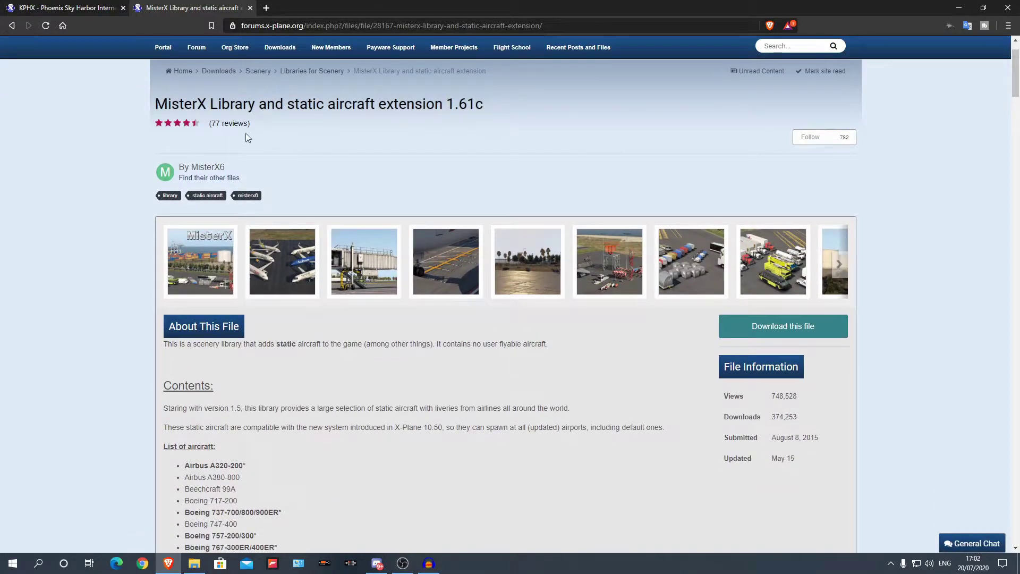
pyautogui.scroll(-9, 255, 187)
pyautogui.scroll(13, 298, 263)
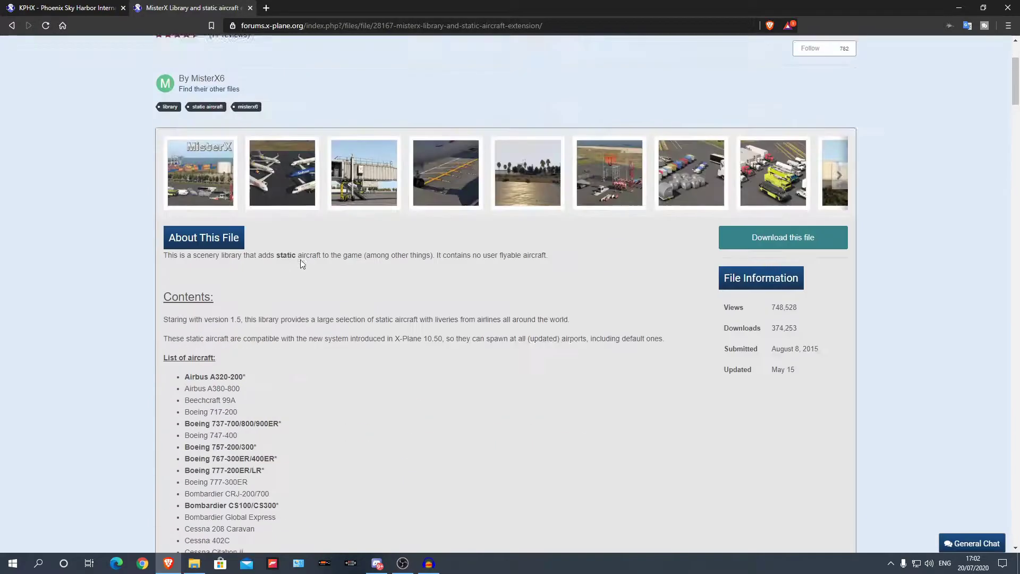
pyautogui.hotkey('alt', 'Left')
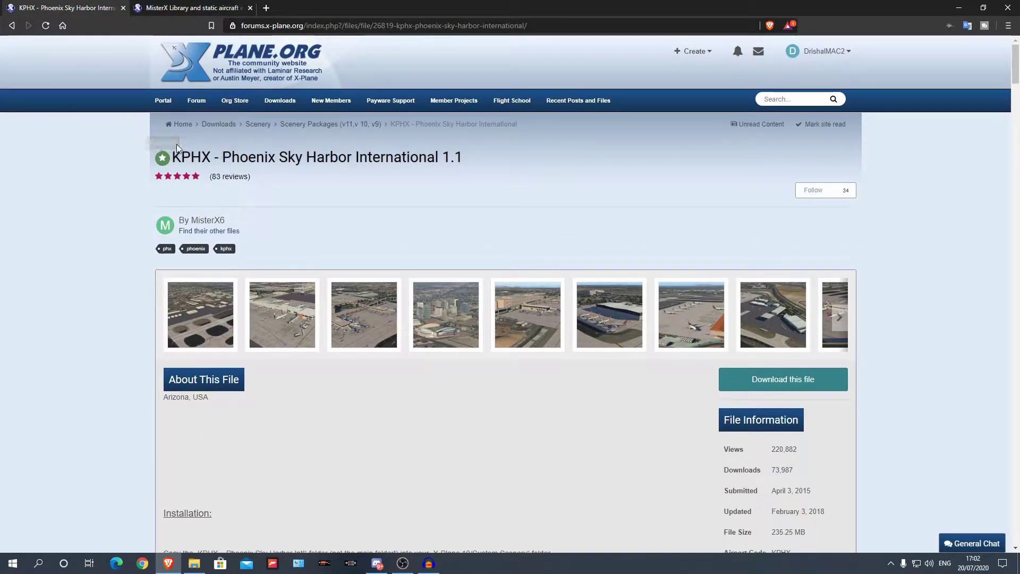
# - Preview an enlarged KPHX airport screenshot from the gallery, then close it
pyautogui.scroll(-1, 391, 195)
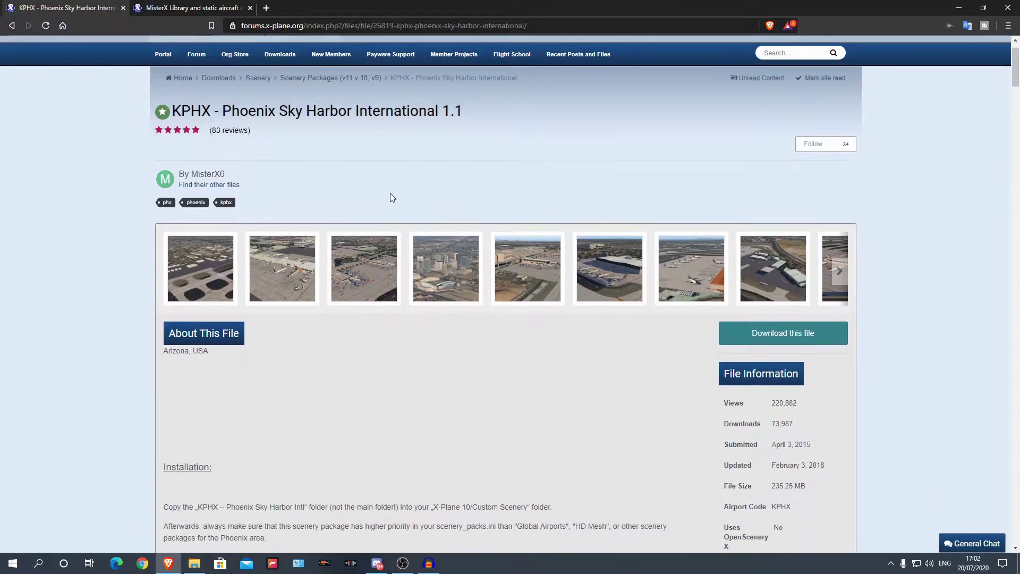
pyautogui.scroll(-2, 229, 230)
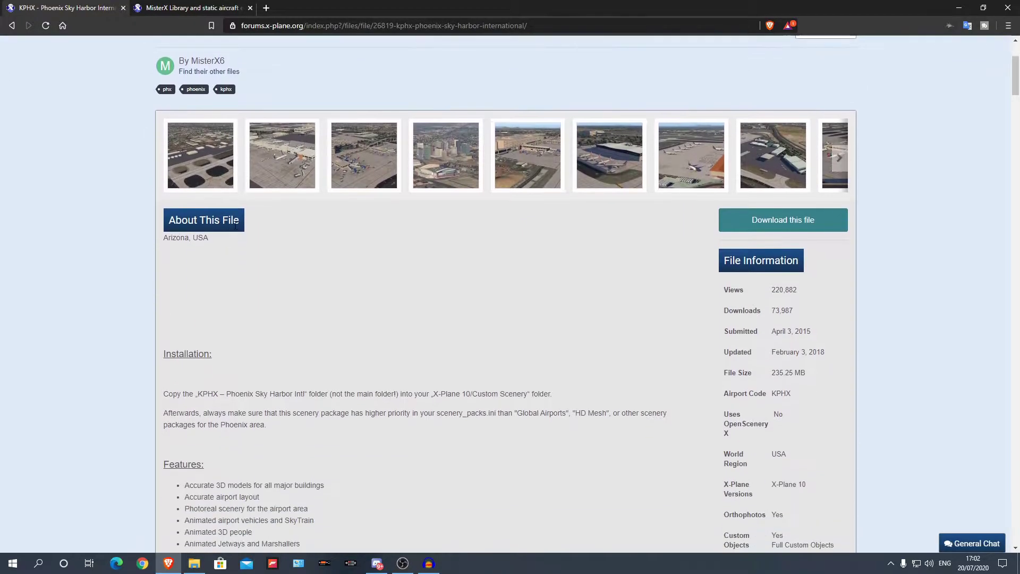
pyautogui.scroll(1, 159, 159)
pyautogui.scroll(1, 77, 94)
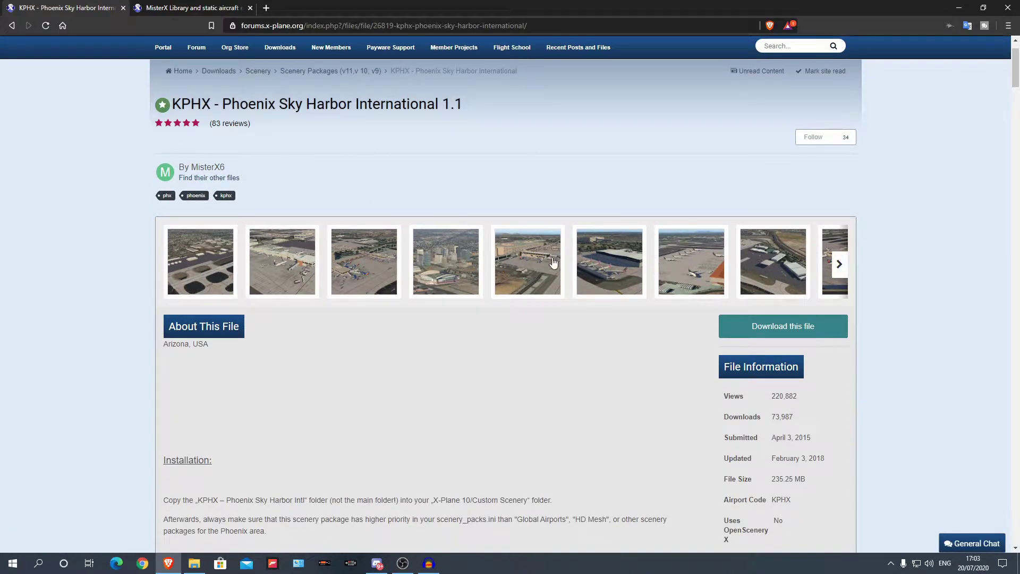
pyautogui.click(599, 256)
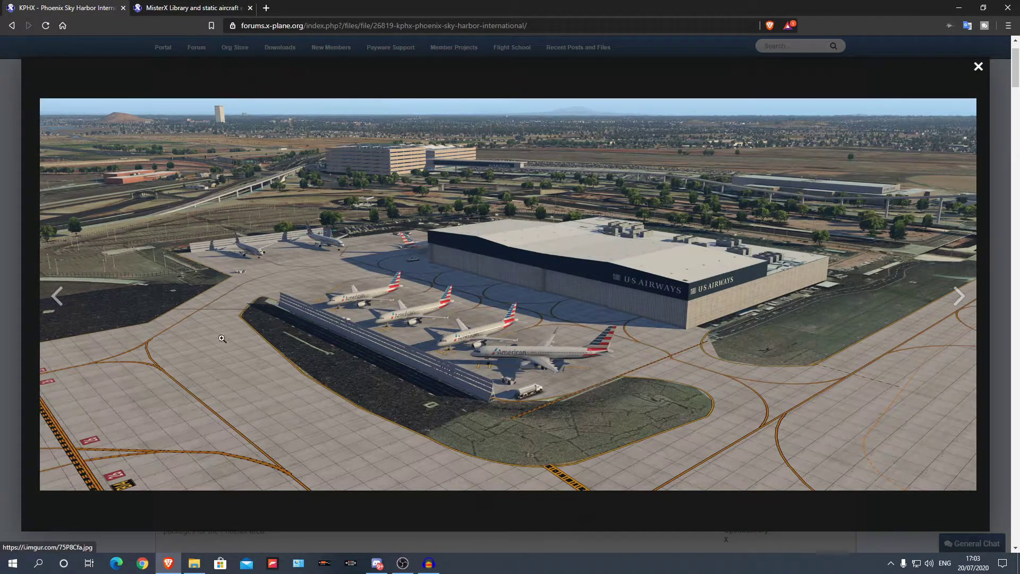
pyautogui.click(978, 67)
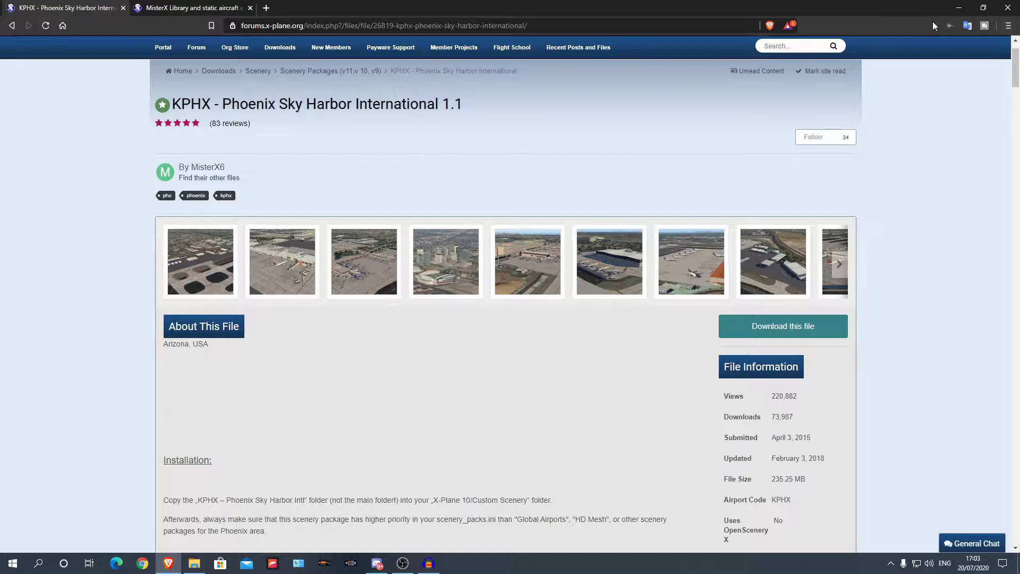
# - Bring up the KPHX download list with both zip versions
pyautogui.scroll(-3, 328, 388)
pyautogui.scroll(4, 330, 393)
pyautogui.click(776, 380)
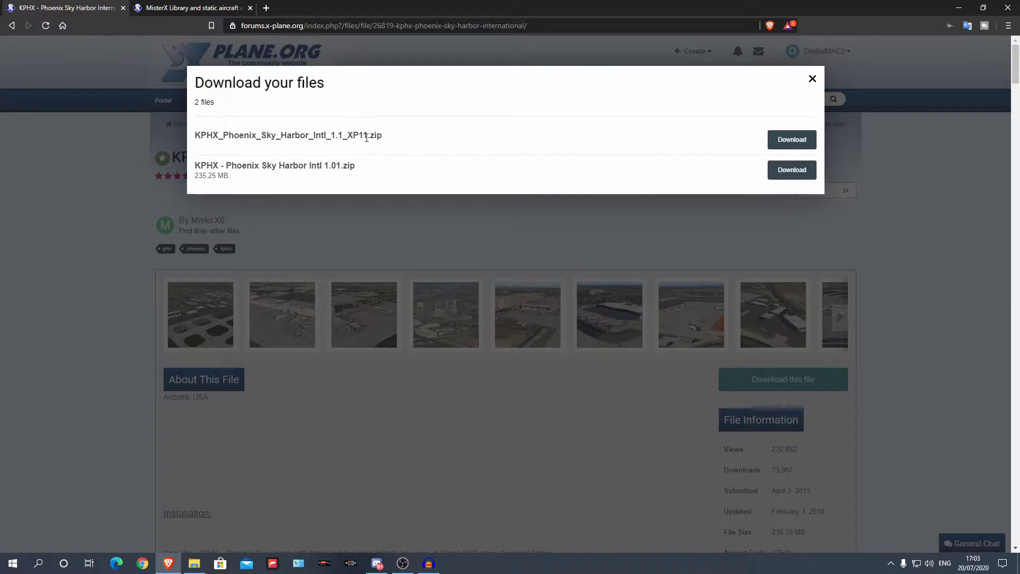
# - Save KPHX_Phoenix_Sky_Harbor_Intl_1.1_XP11.zip and MisterX_Library_1.61c.zip into X-Plane 11 Mods, then show that folder
pyautogui.click(802, 167)
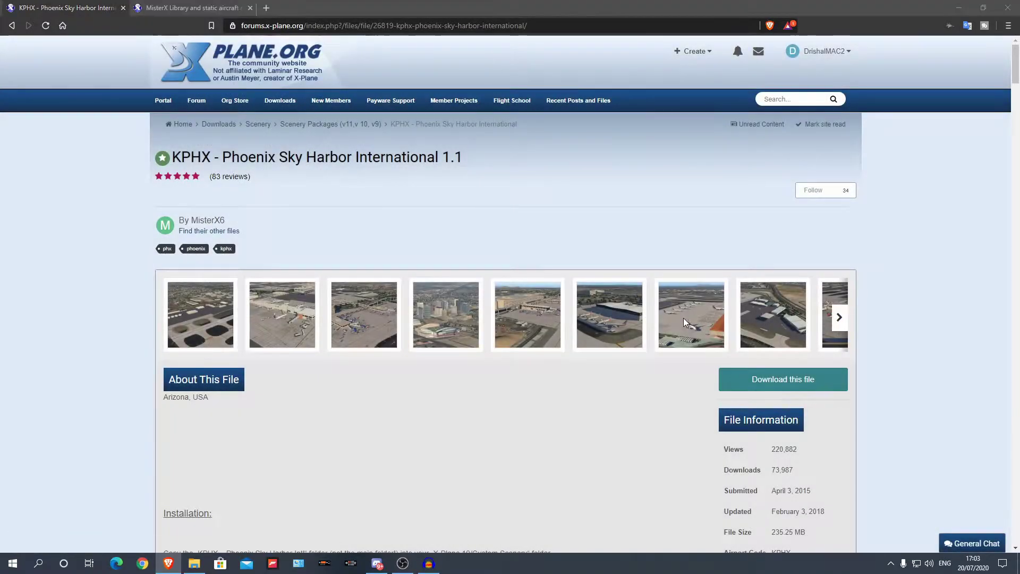
pyautogui.click(416, 269)
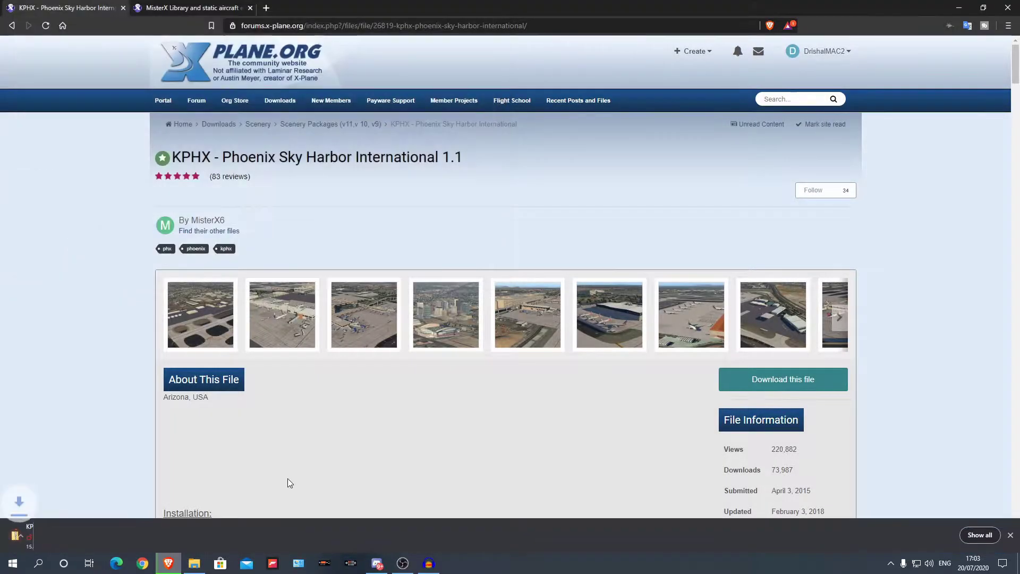
pyautogui.click(186, 8)
pyautogui.moveTo(196, 100)
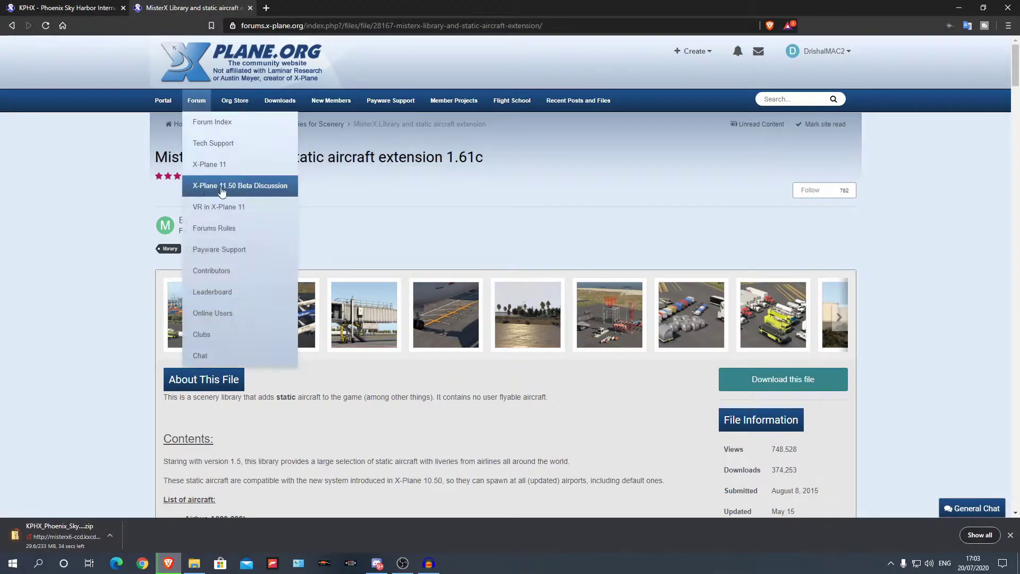
pyautogui.click(738, 375)
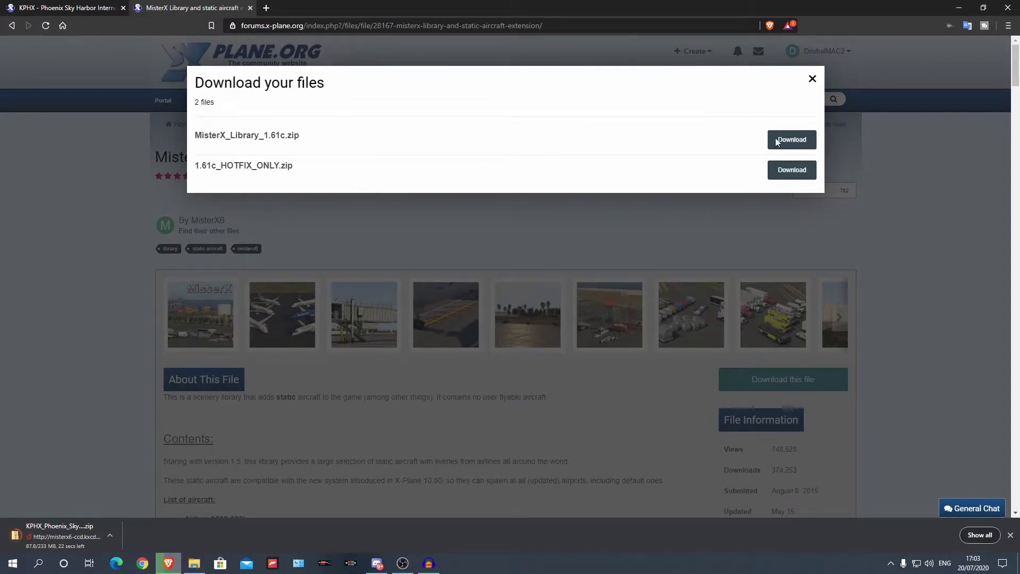
pyautogui.click(797, 140)
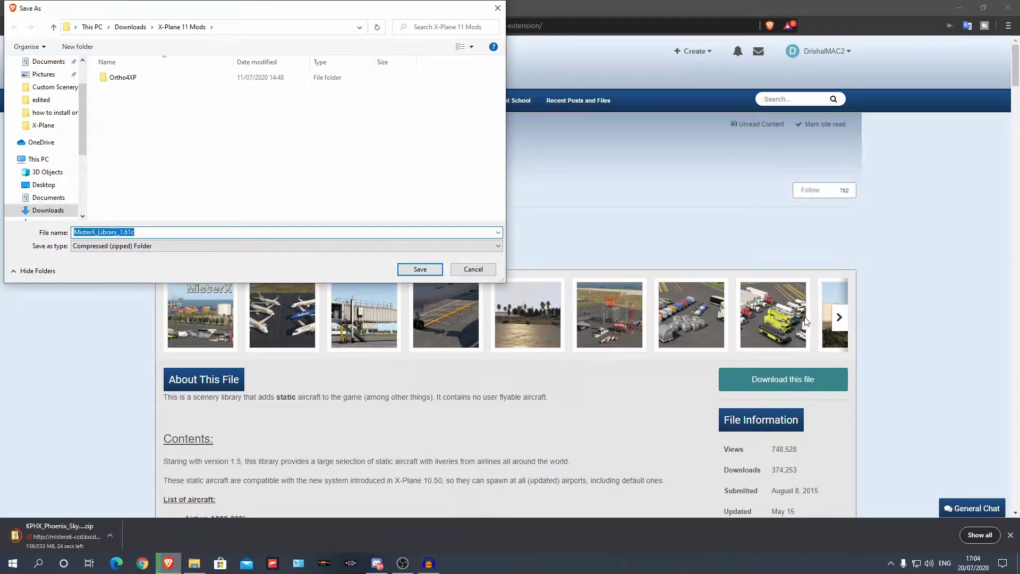
pyautogui.click(425, 269)
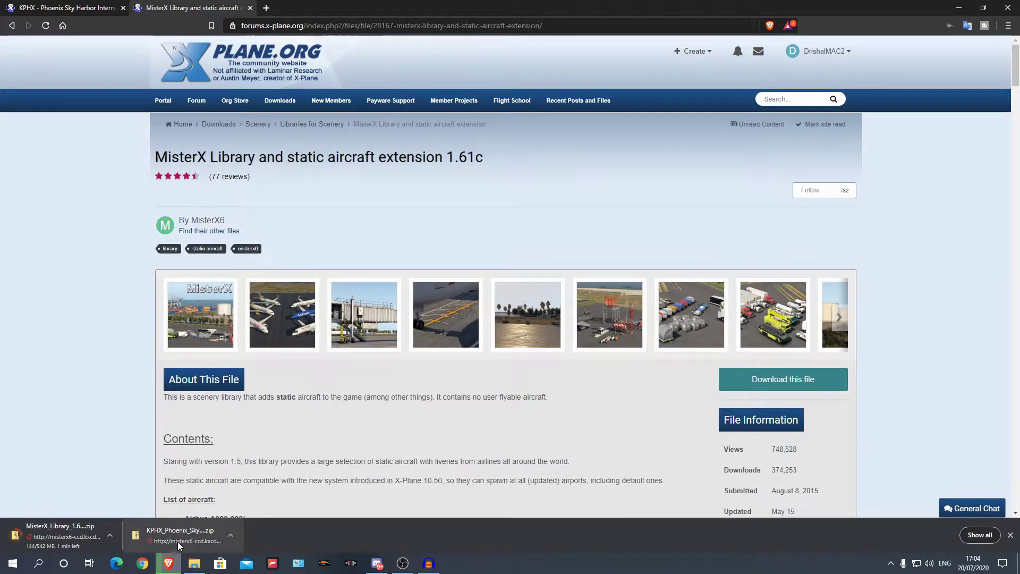
pyautogui.click(194, 563)
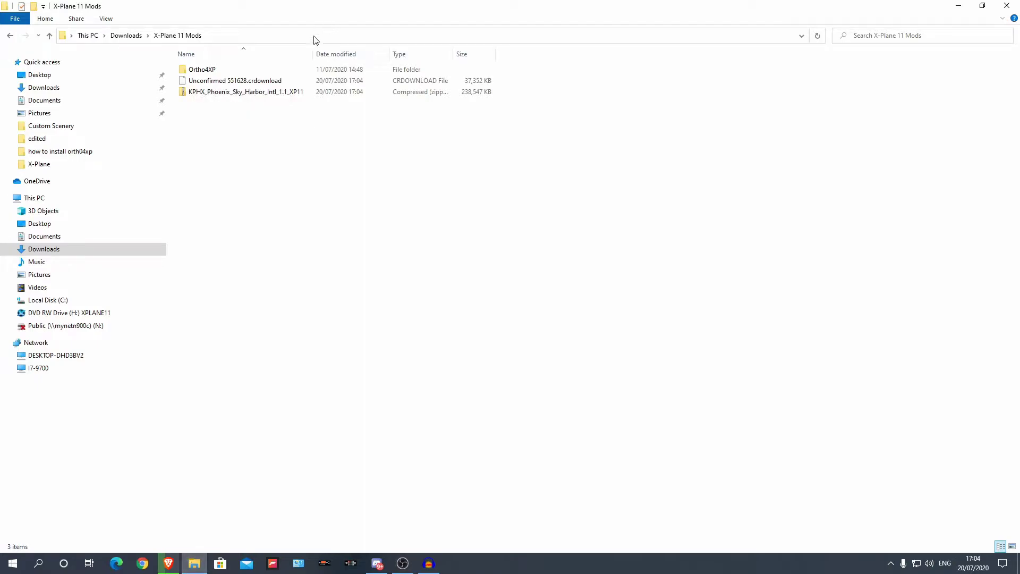
# - Extract the KPHX zip into a KPHX_Phoenix_Sky_Harbor_Intl_1.1_XP11 folder in X-Plane 11 Mods
pyautogui.rightClick(209, 94)
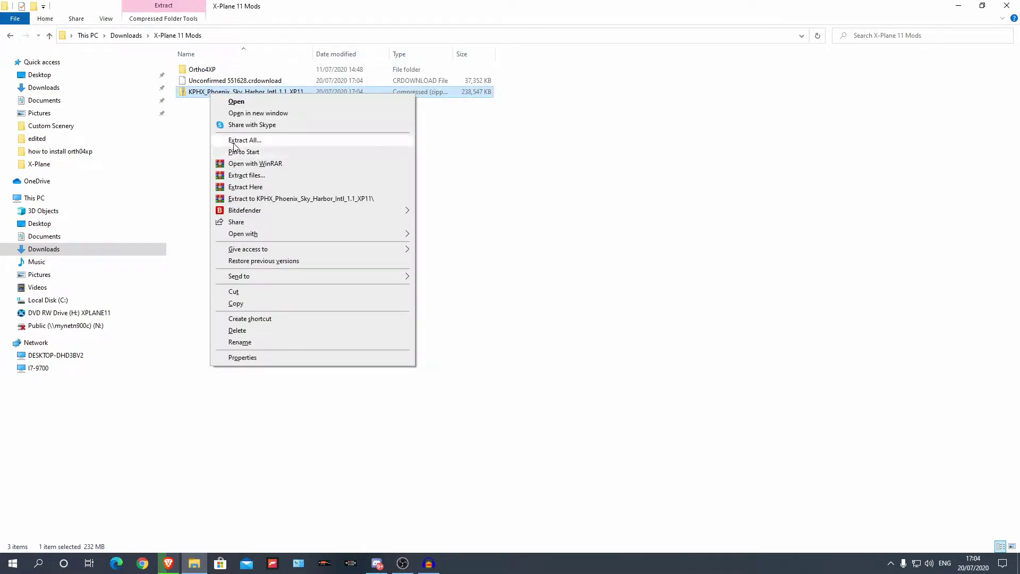
pyautogui.click(235, 141)
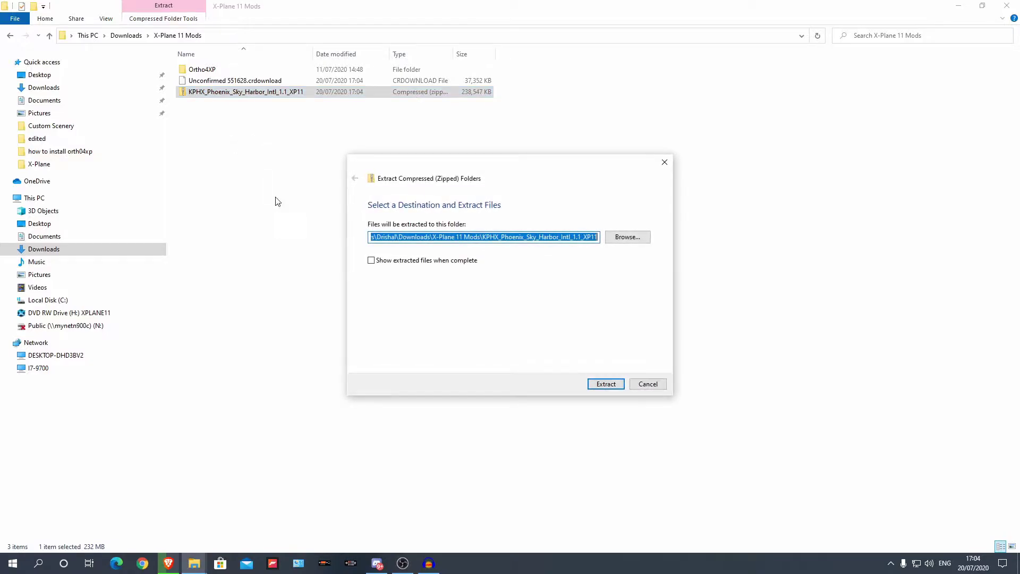
pyautogui.click(606, 384)
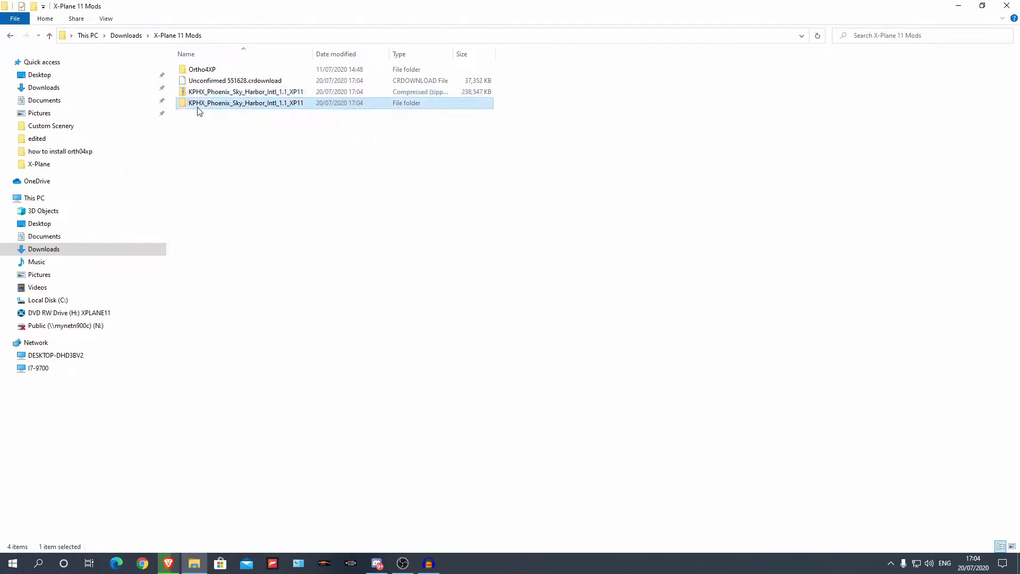
# - Inspect the extracted KPHX folder and its 26-item subfolder, then select KPHX - Phoenix Sky Harbor Intl
pyautogui.doubleClick(198, 105)
pyautogui.doubleClick(238, 74)
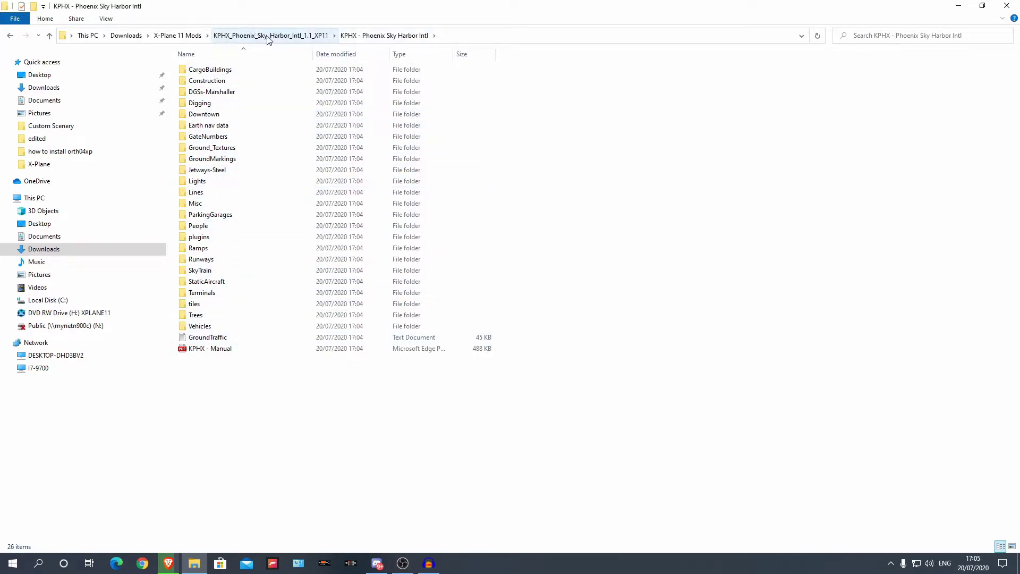
pyautogui.hotkey('alt', 'Left')
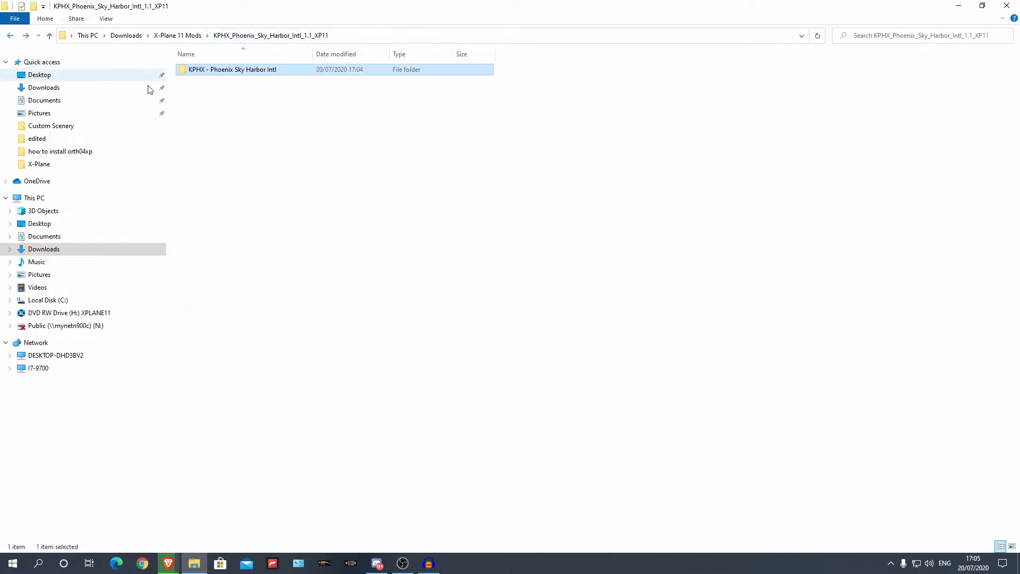
pyautogui.doubleClick(205, 75)
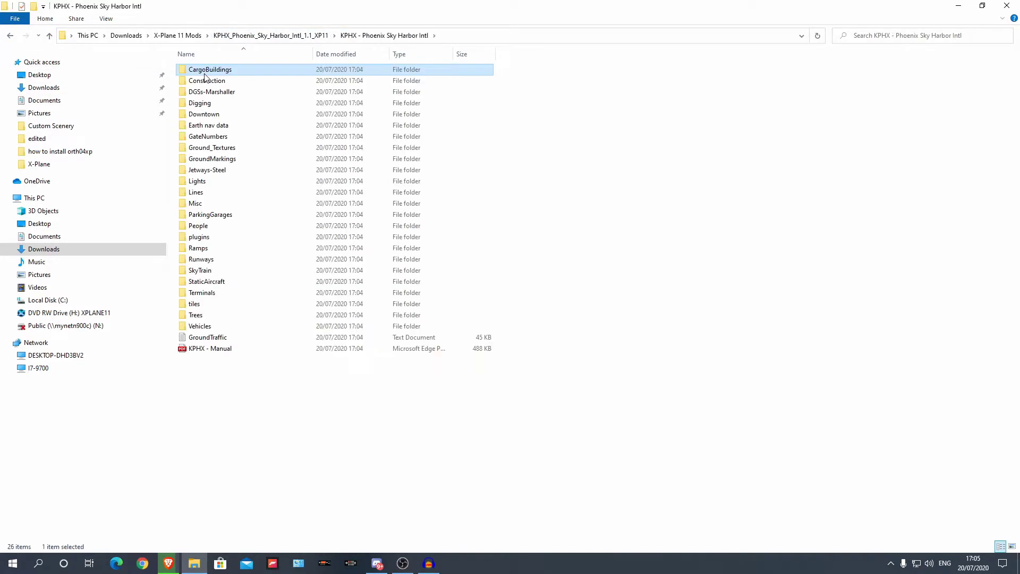
pyautogui.click(10, 35)
pyautogui.click(10, 36)
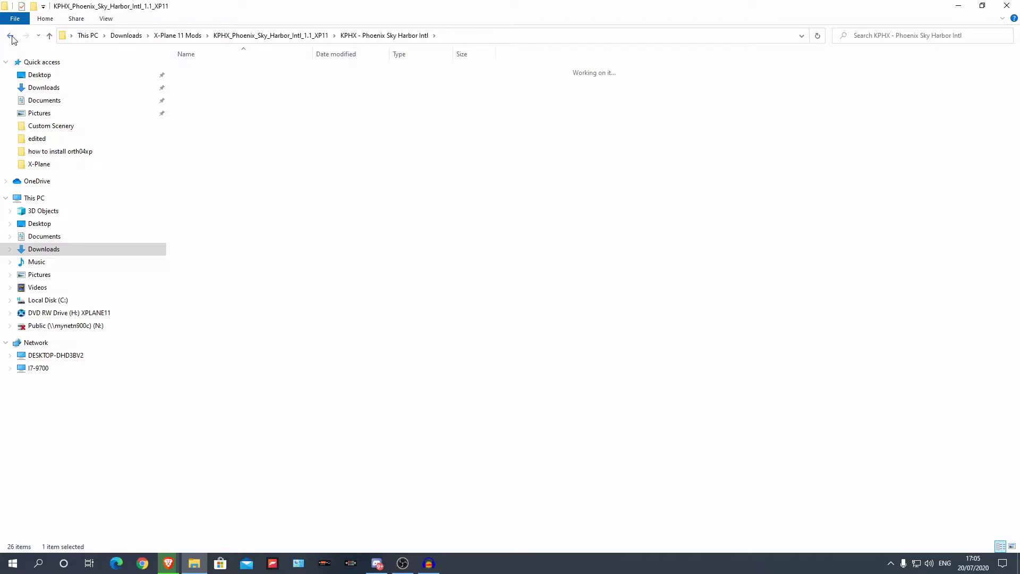
pyautogui.doubleClick(230, 71)
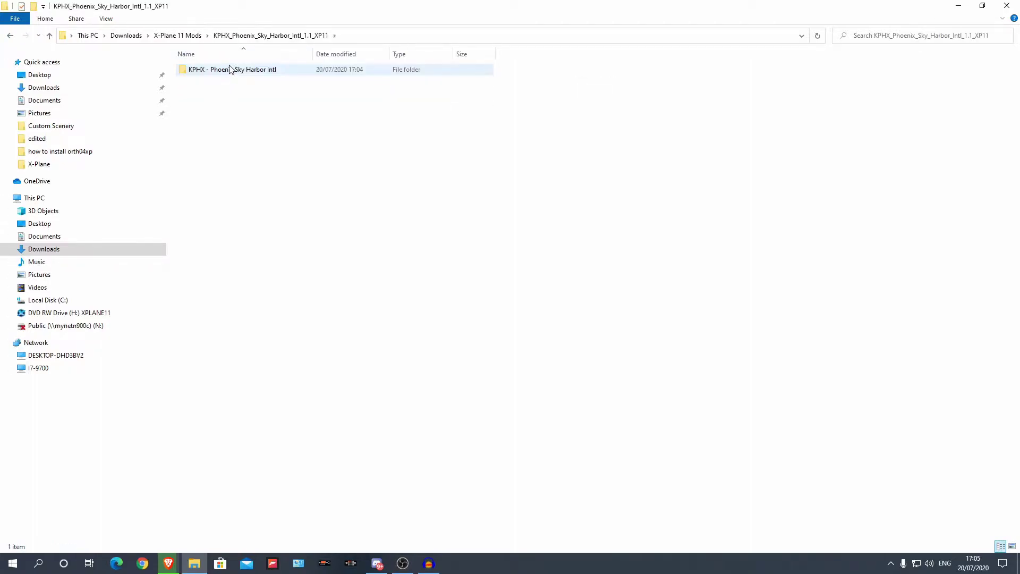
pyautogui.click(234, 74)
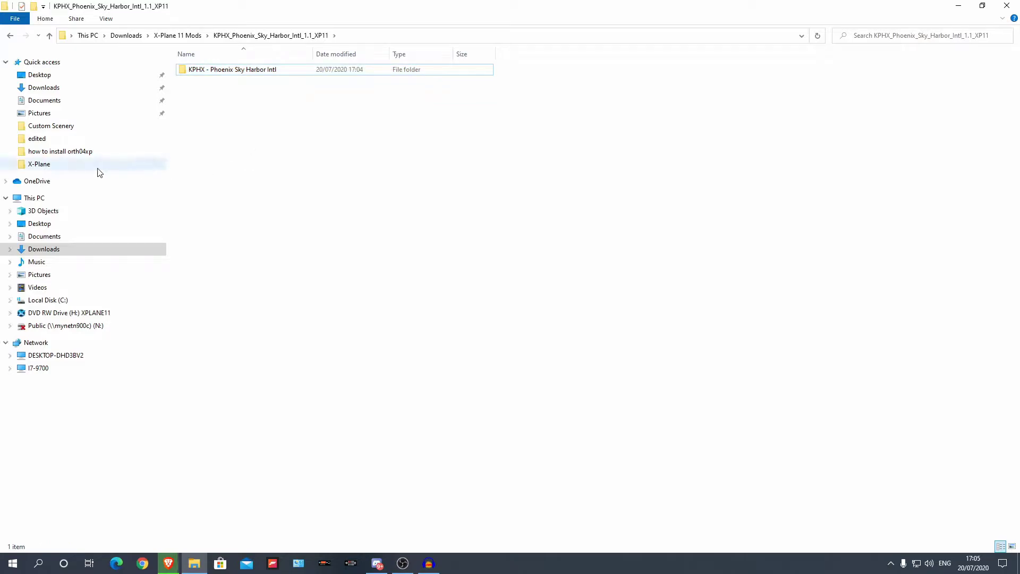
# - Paste the KPHX - Phoenix Sky Harbor Intl folder into Documents\X-Plane 11\Custom Scenery
pyautogui.click(81, 130)
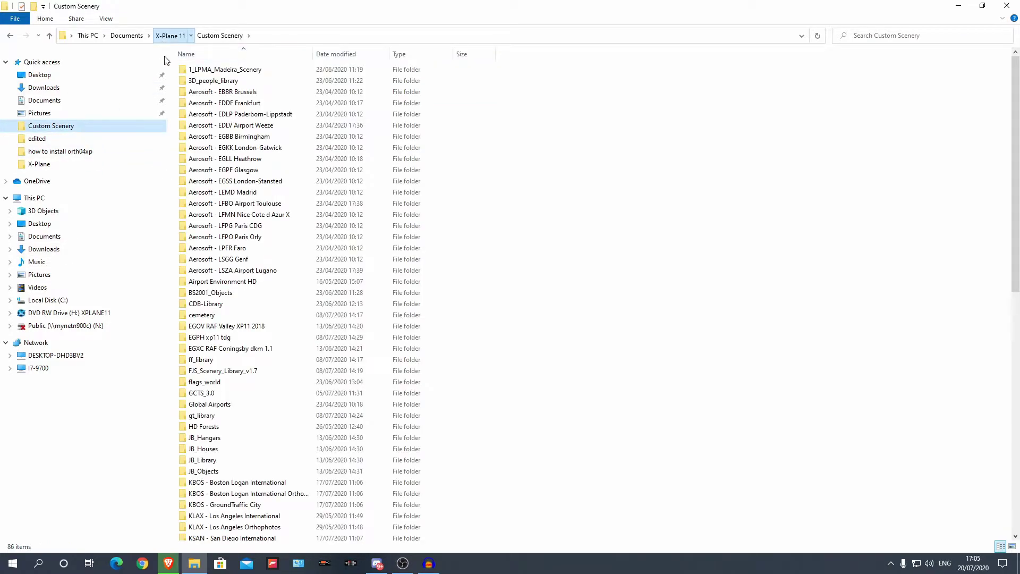
pyautogui.click(171, 36)
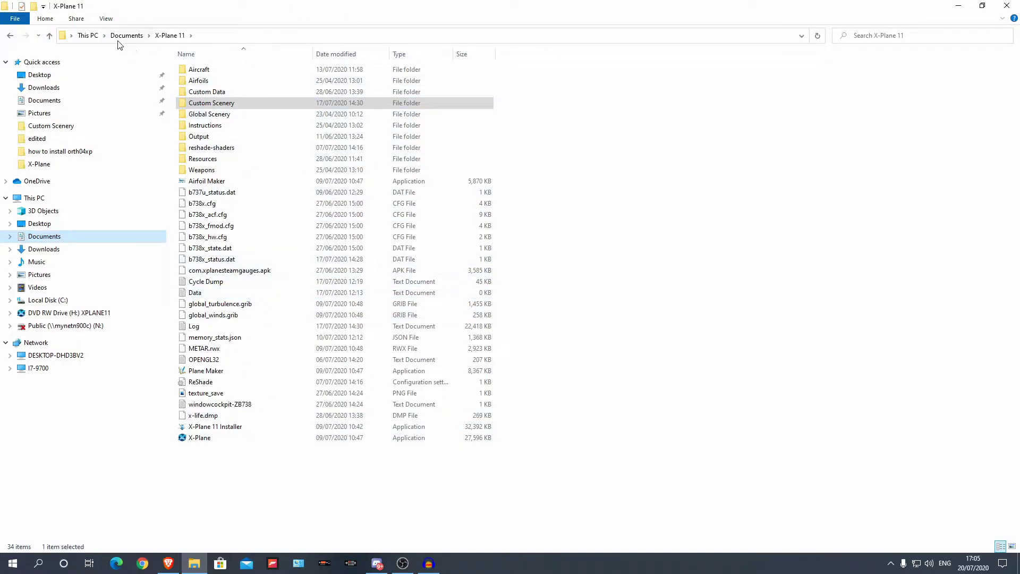
pyautogui.click(594, 133)
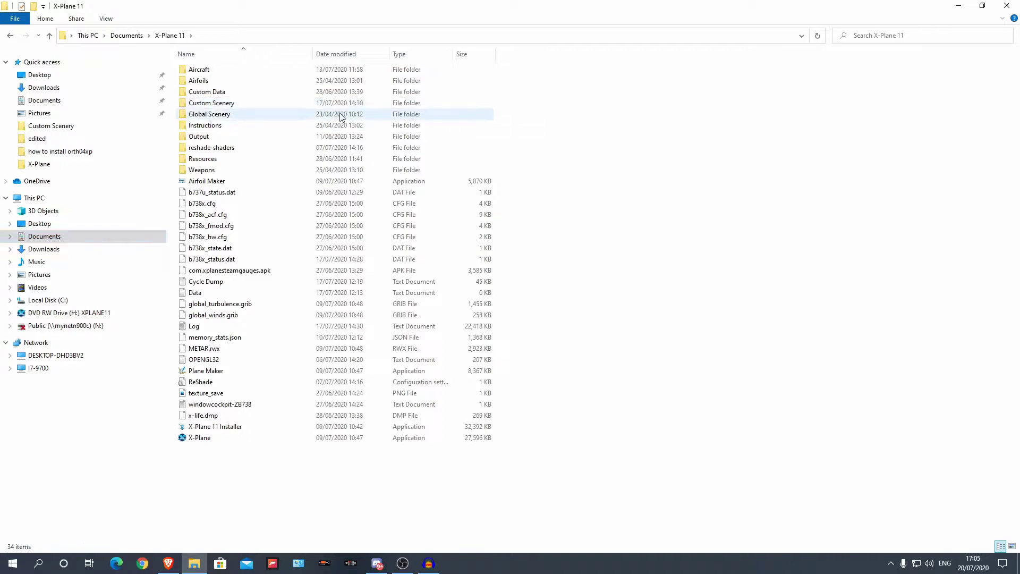
pyautogui.doubleClick(234, 105)
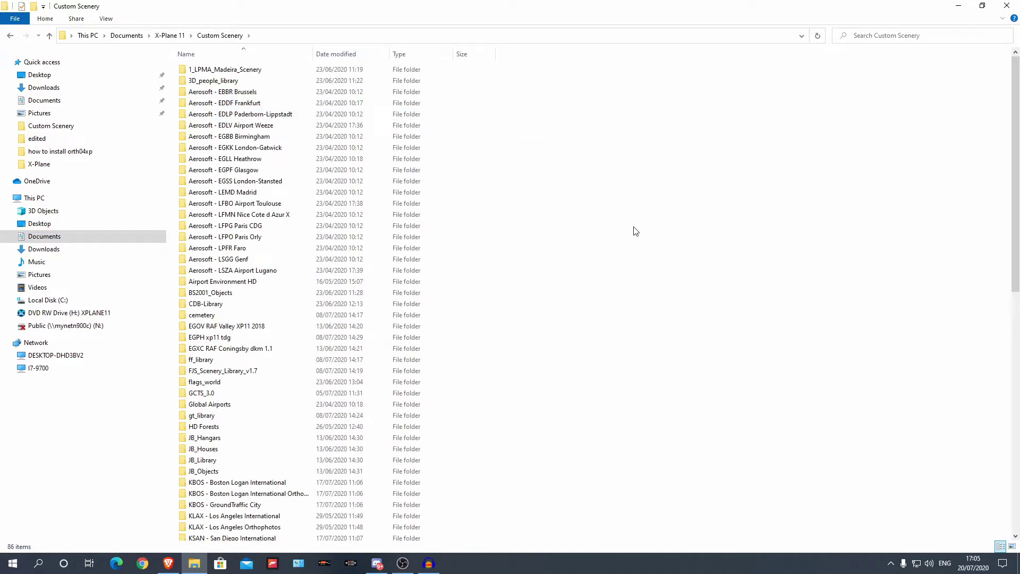
pyautogui.hotkey('ctrl', 'v')
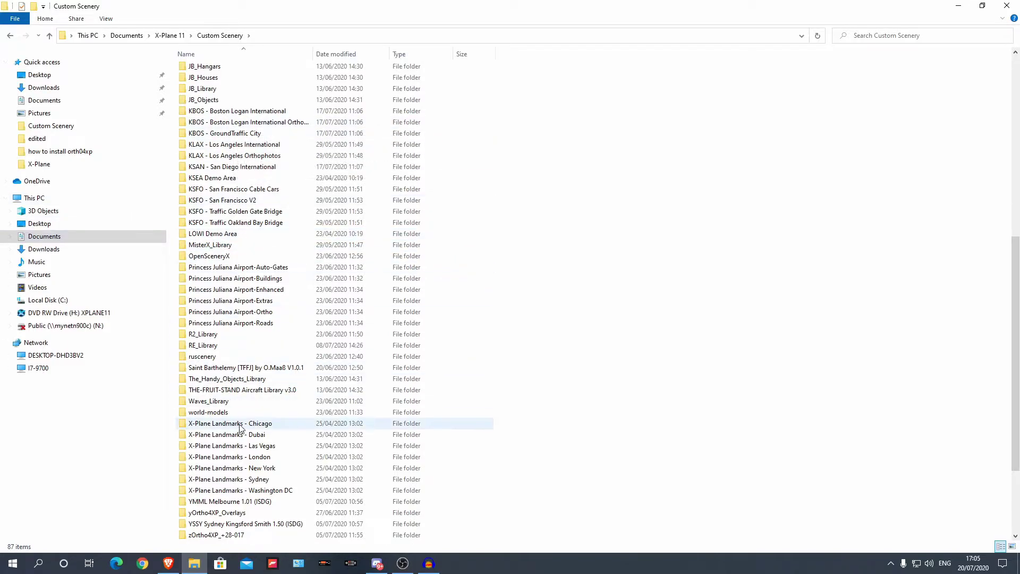
pyautogui.click(76, 225)
# - Delete the KPHX zip archive from Downloads\X-Plane 11 Mods
pyautogui.click(69, 249)
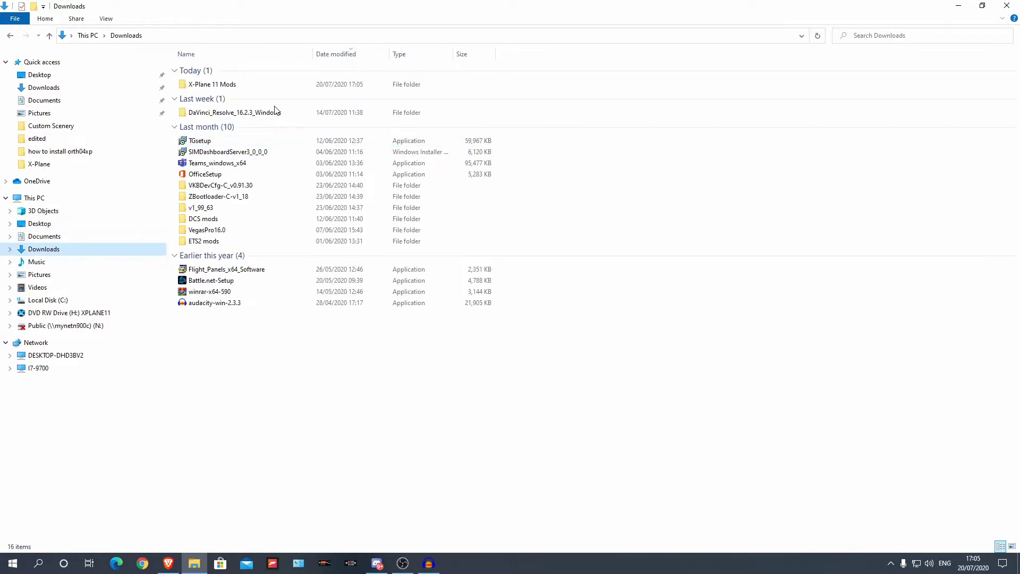
pyautogui.doubleClick(248, 85)
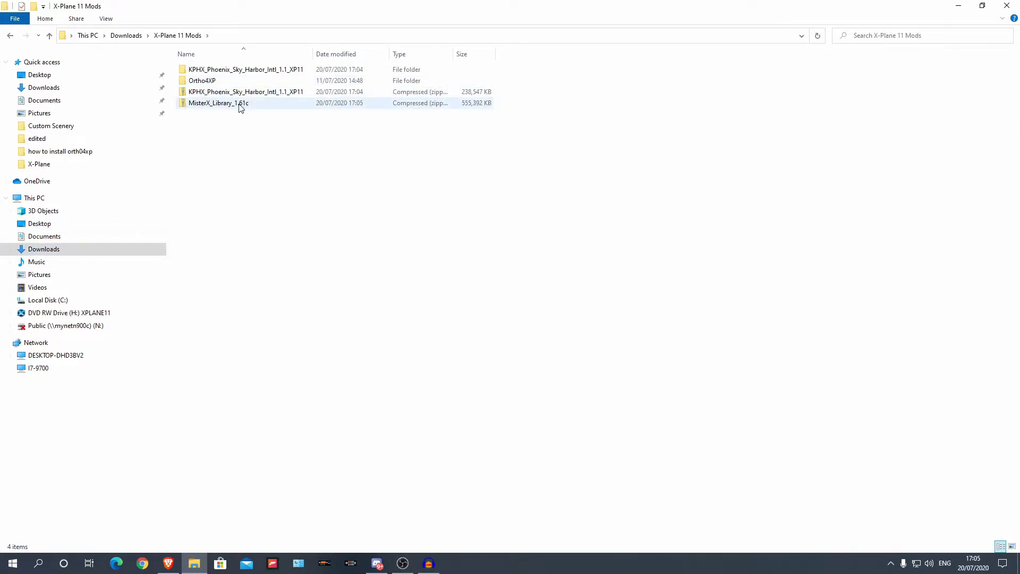
pyautogui.click(232, 95)
pyautogui.press('Delete')
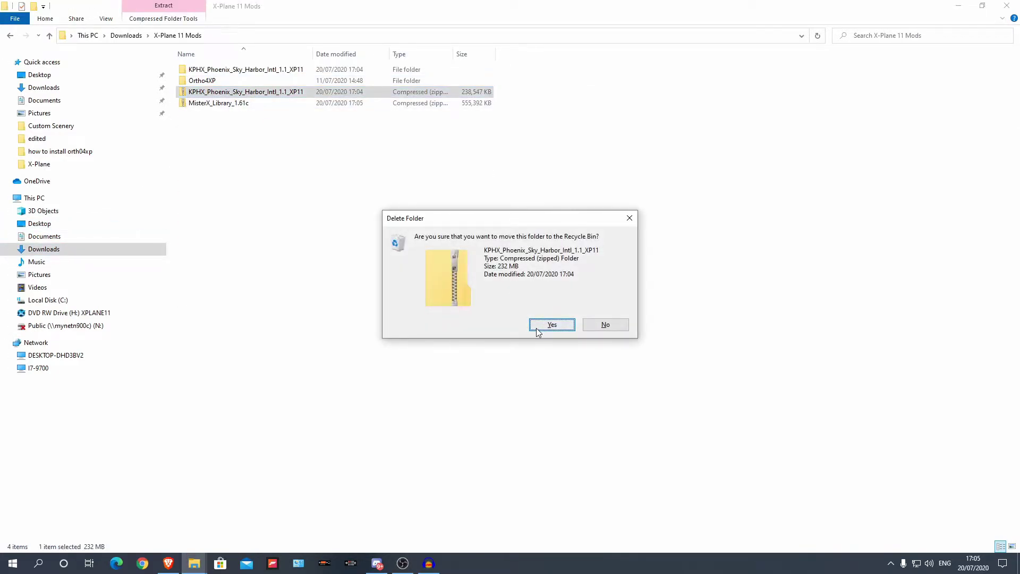
pyautogui.click(551, 323)
# - Extract MisterX_Library_1.61c.zip into its own folder and delete the zip
pyautogui.click(201, 99)
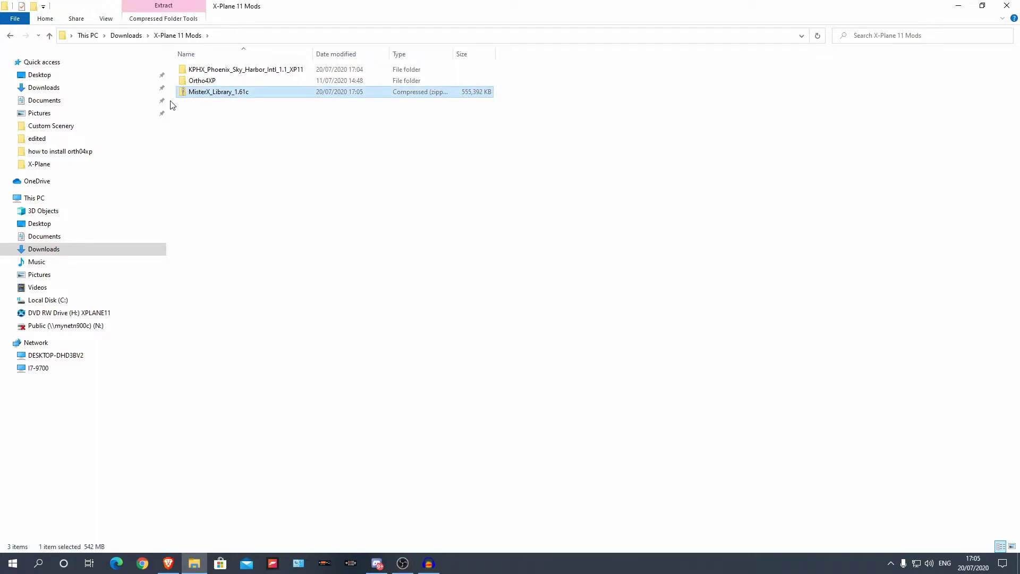
pyautogui.rightClick(216, 97)
pyautogui.click(240, 141)
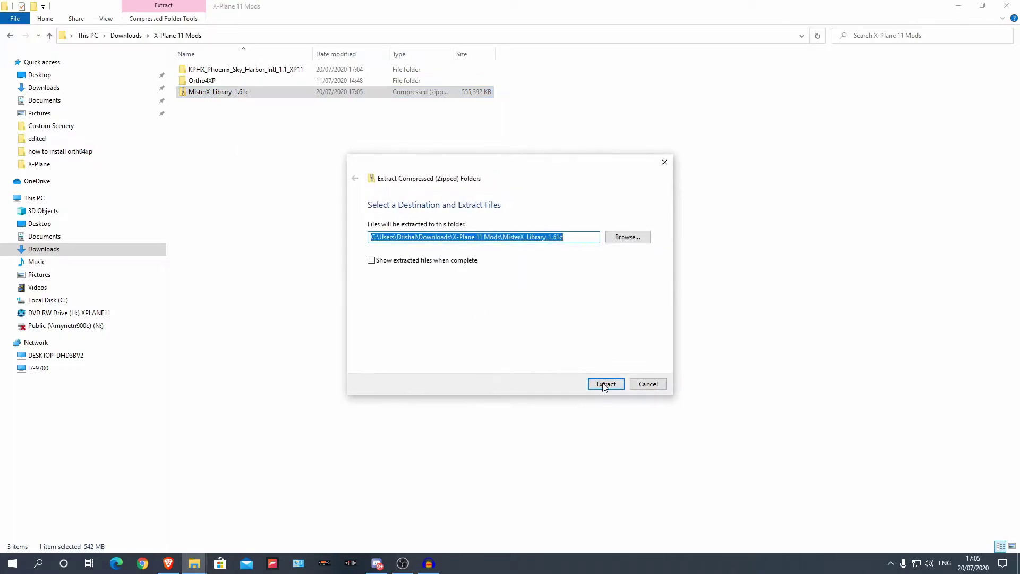
pyautogui.click(607, 383)
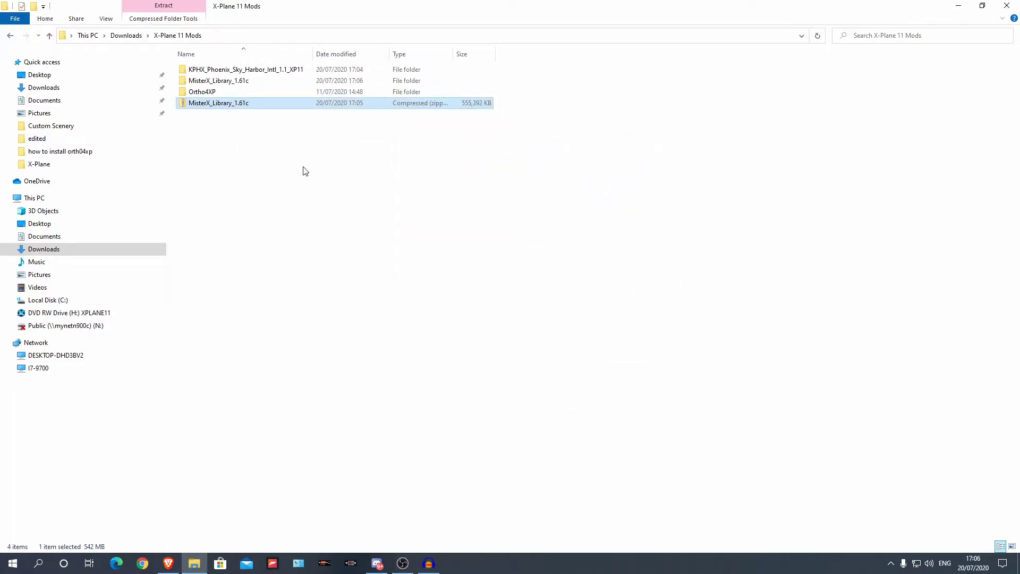
pyautogui.press('Delete')
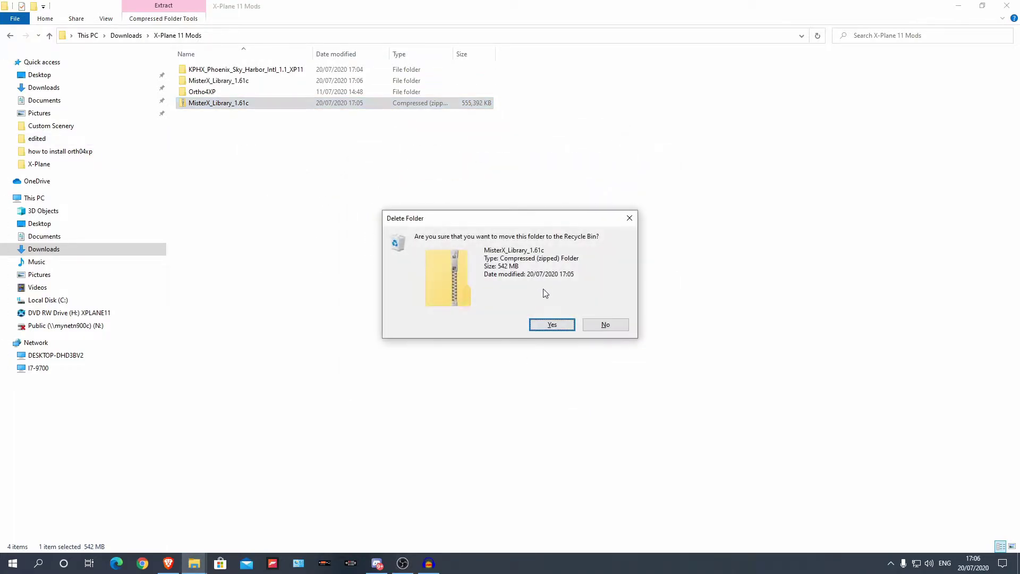
pyautogui.click(550, 327)
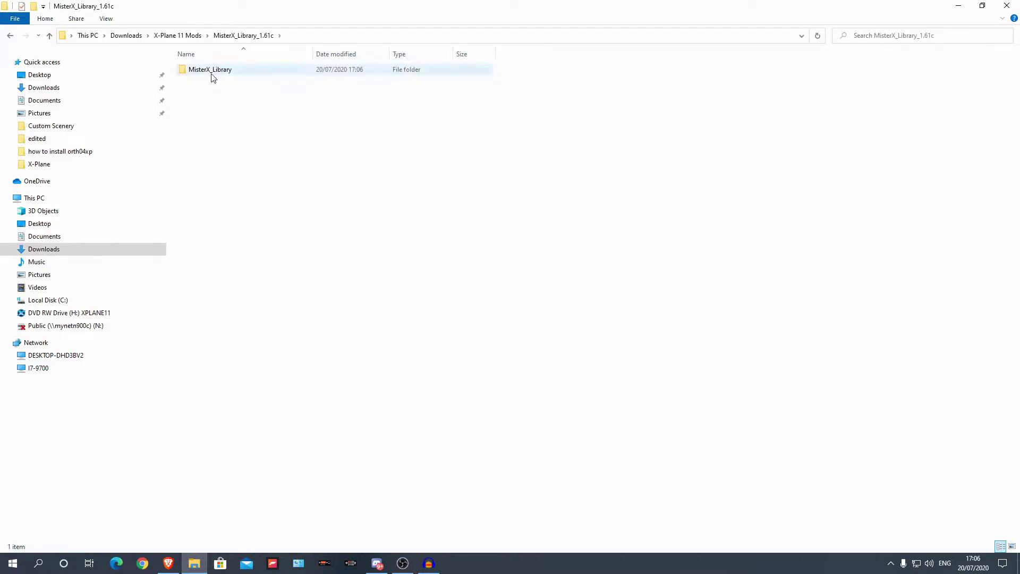
# - Inspect MisterX_Library and its Objects folder, then go to X-Plane 11's Custom Scenery
pyautogui.doubleClick(212, 75)
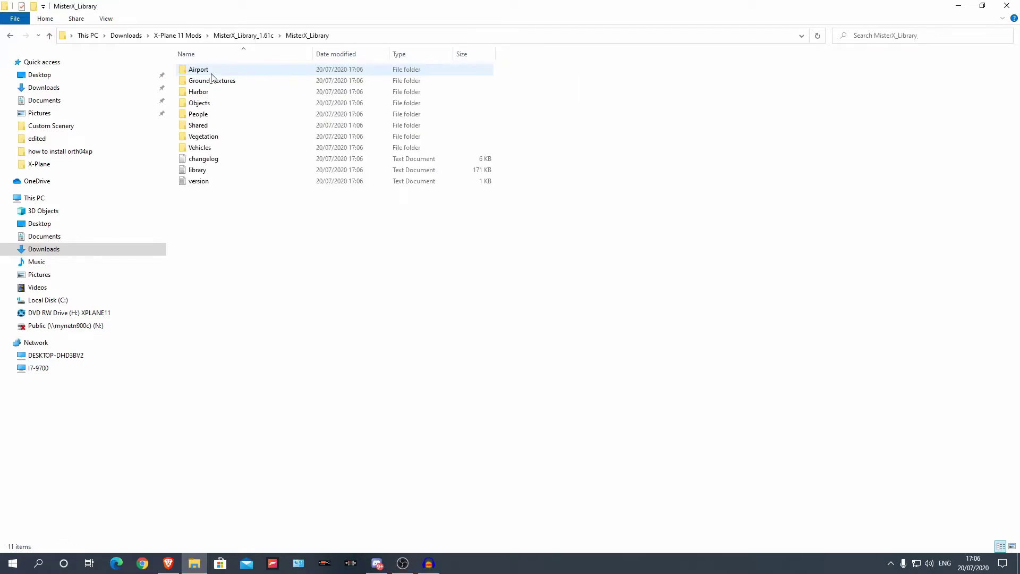
pyautogui.doubleClick(212, 107)
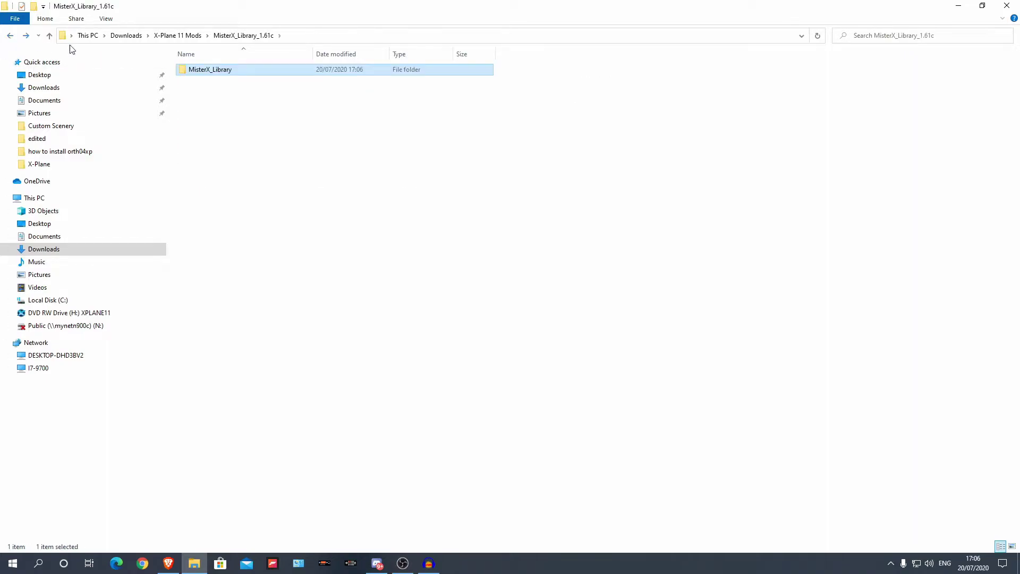
pyautogui.click(174, 36)
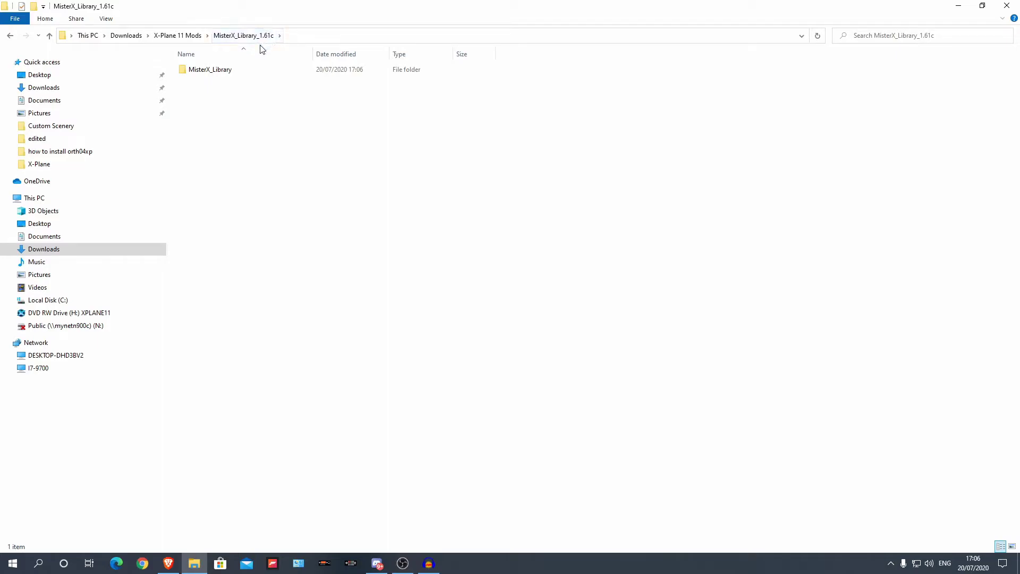
pyautogui.doubleClick(238, 74)
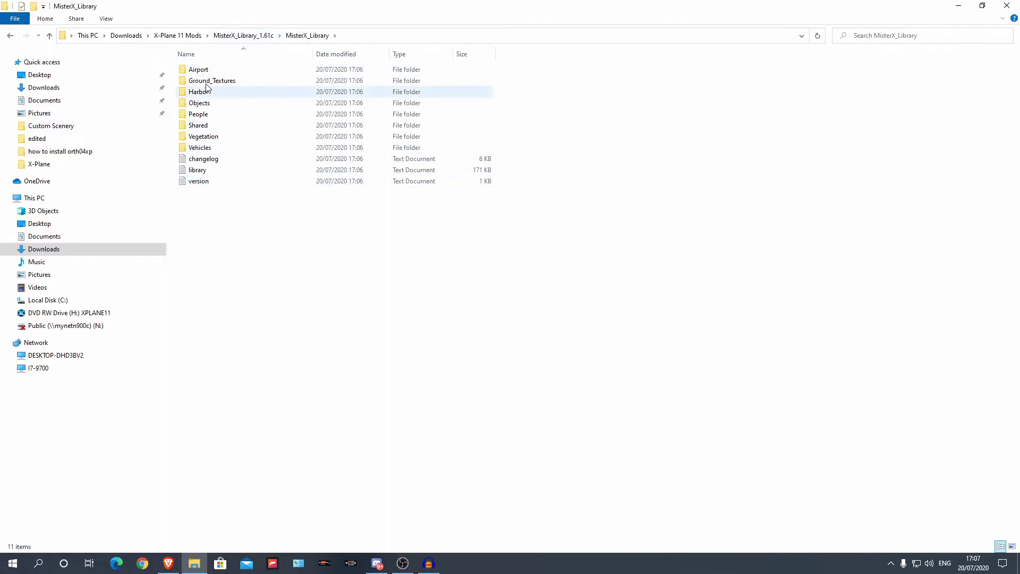
pyautogui.click(233, 41)
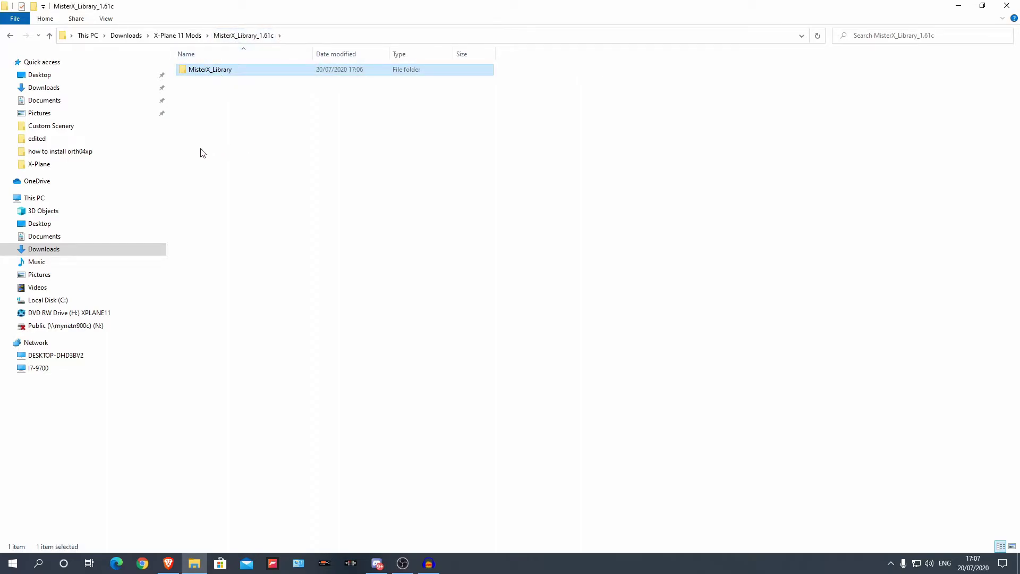
pyautogui.click(51, 127)
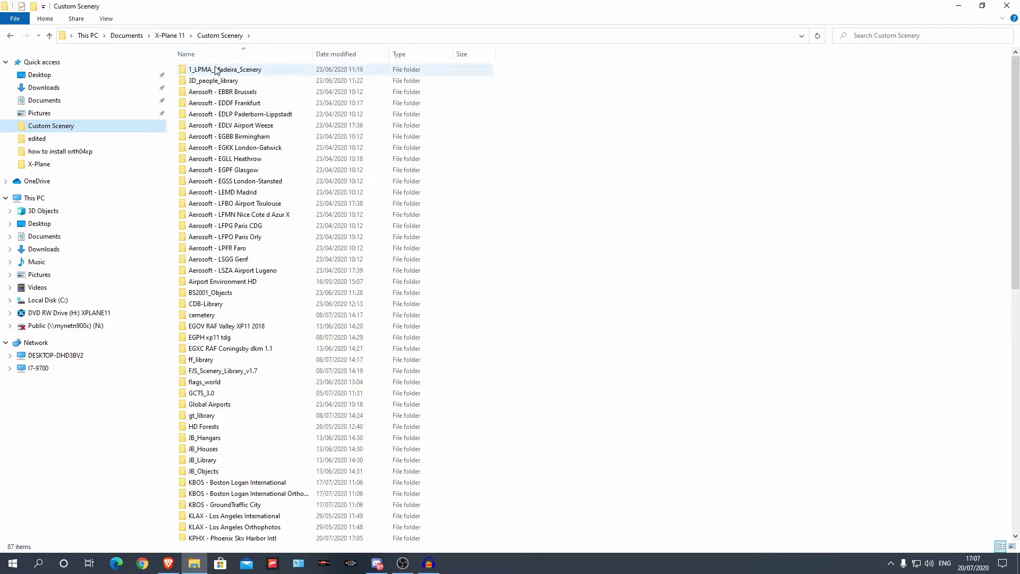
# - Paste MisterX_Library into Custom Scenery, replacing the existing files in the destination
pyautogui.click(170, 35)
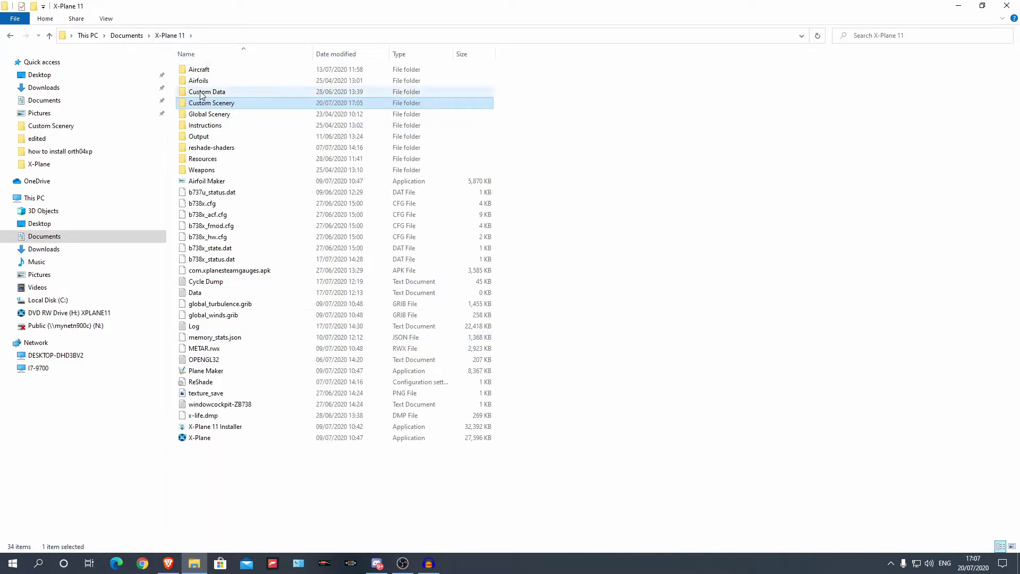
pyautogui.doubleClick(239, 100)
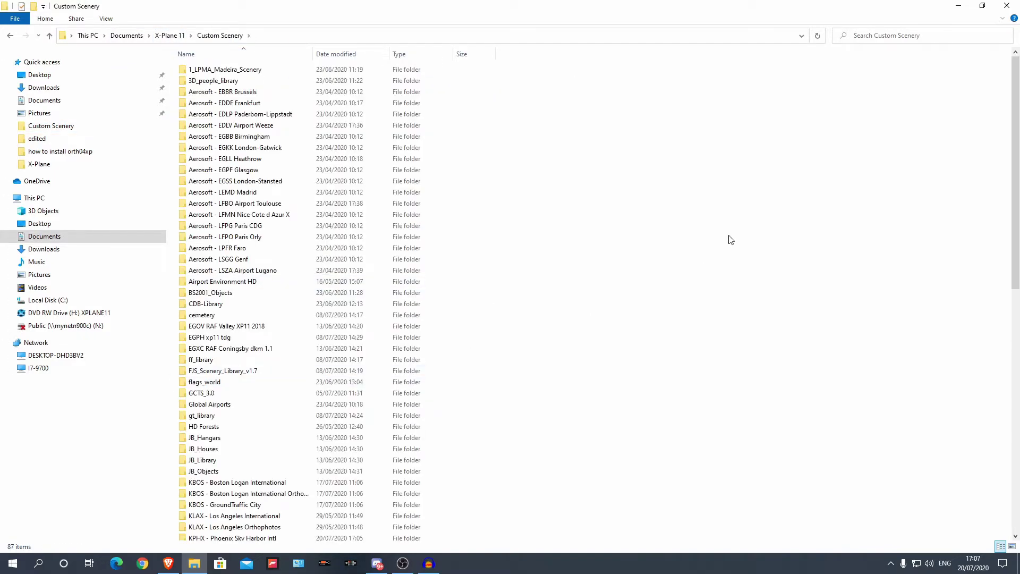
pyautogui.hotkey('ctrl', 'v')
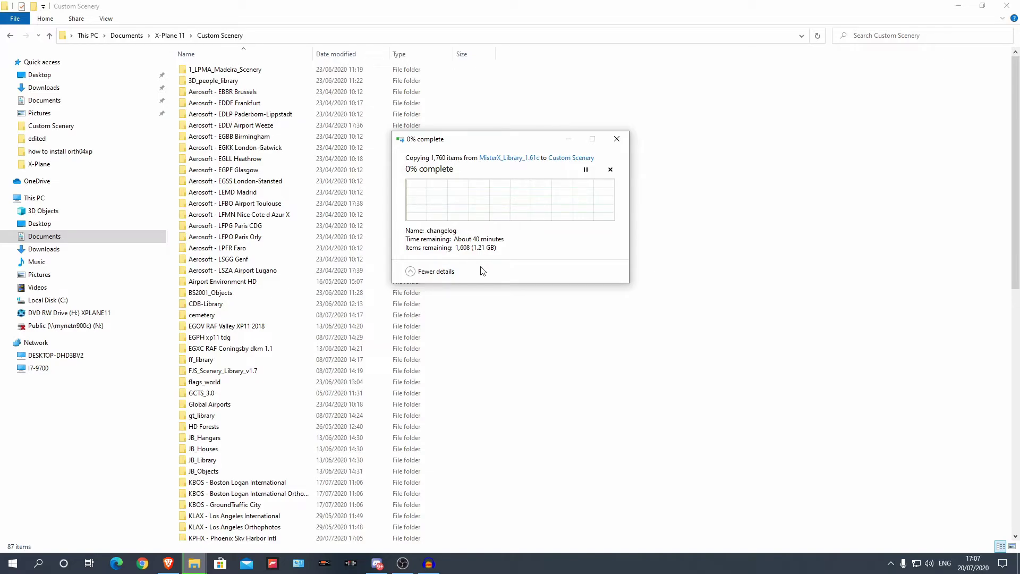
pyautogui.click(483, 197)
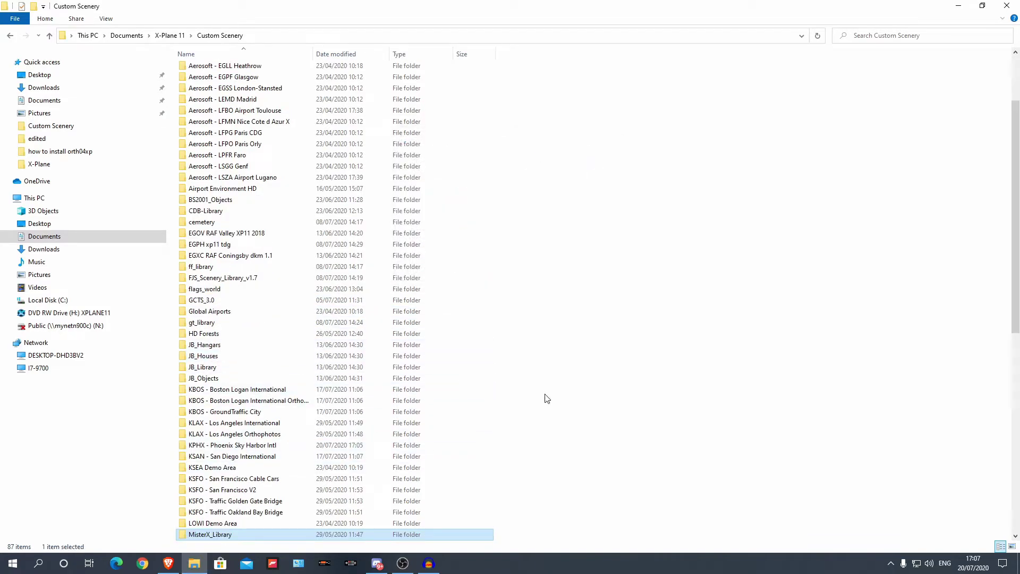
pyautogui.scroll(-3, 544, 398)
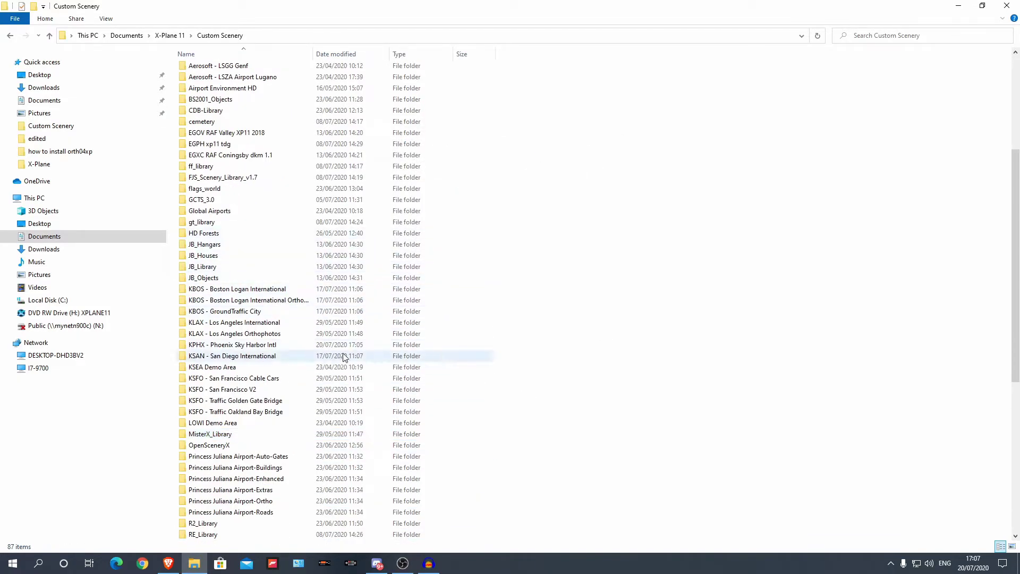
pyautogui.scroll(-5, 261, 442)
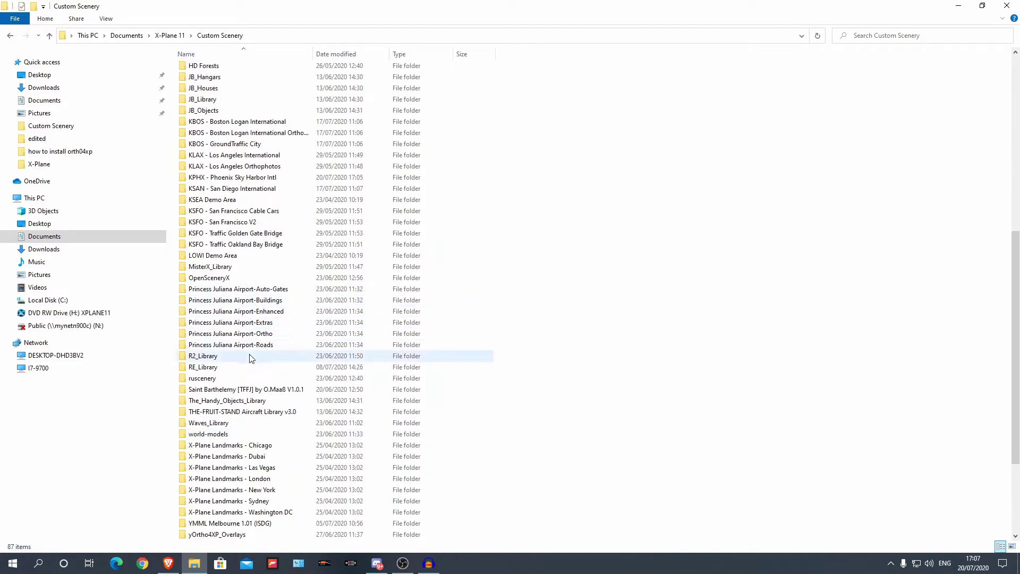
pyautogui.scroll(-4, 433, 354)
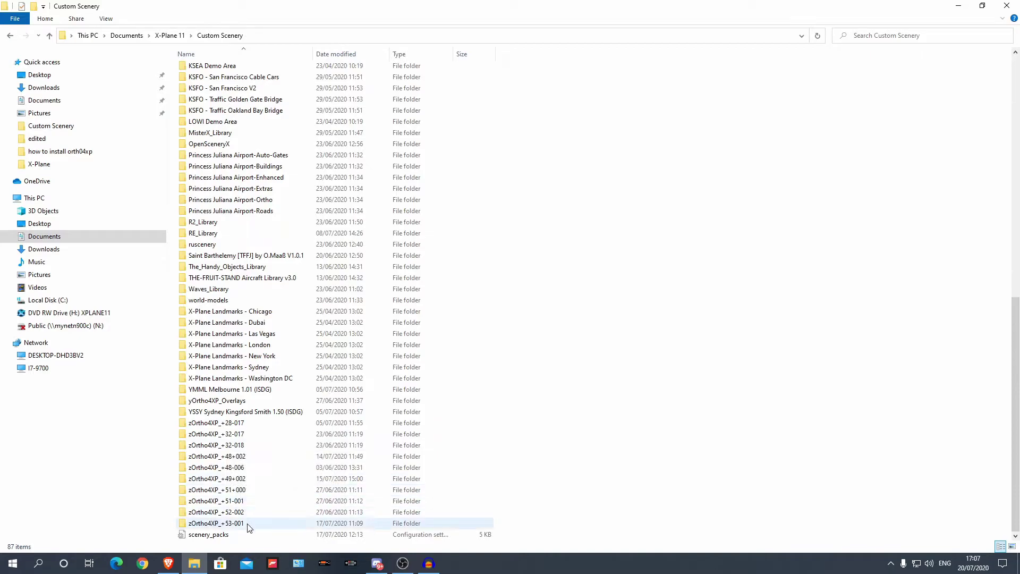
pyautogui.scroll(15, 261, 356)
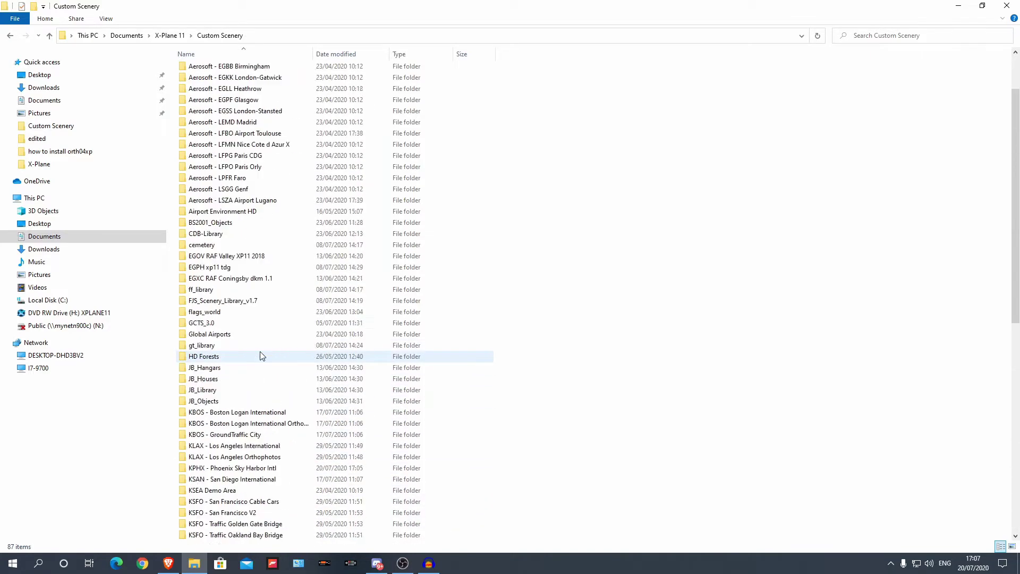
pyautogui.scroll(-2, 566, 316)
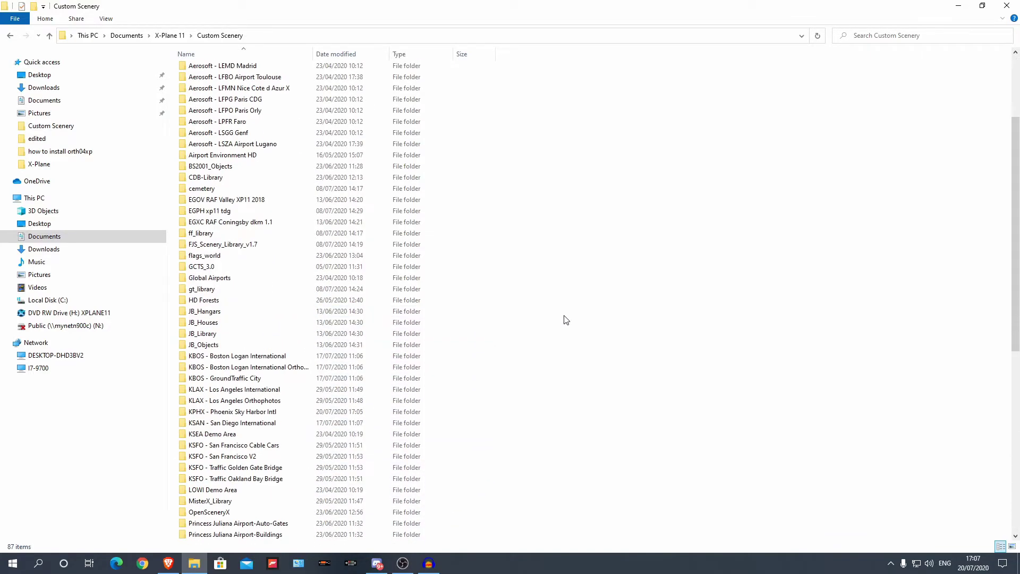
pyautogui.press('End')
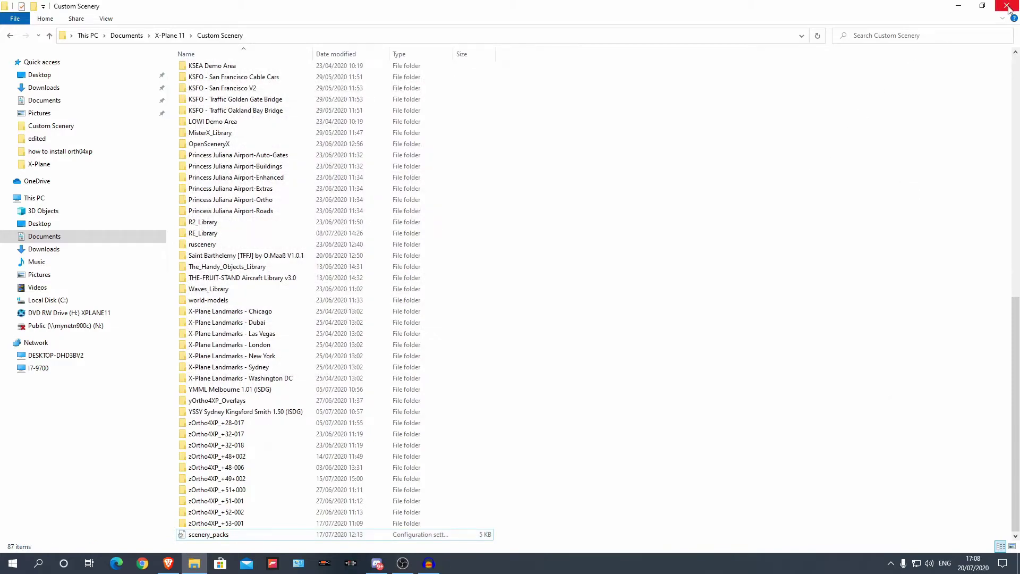